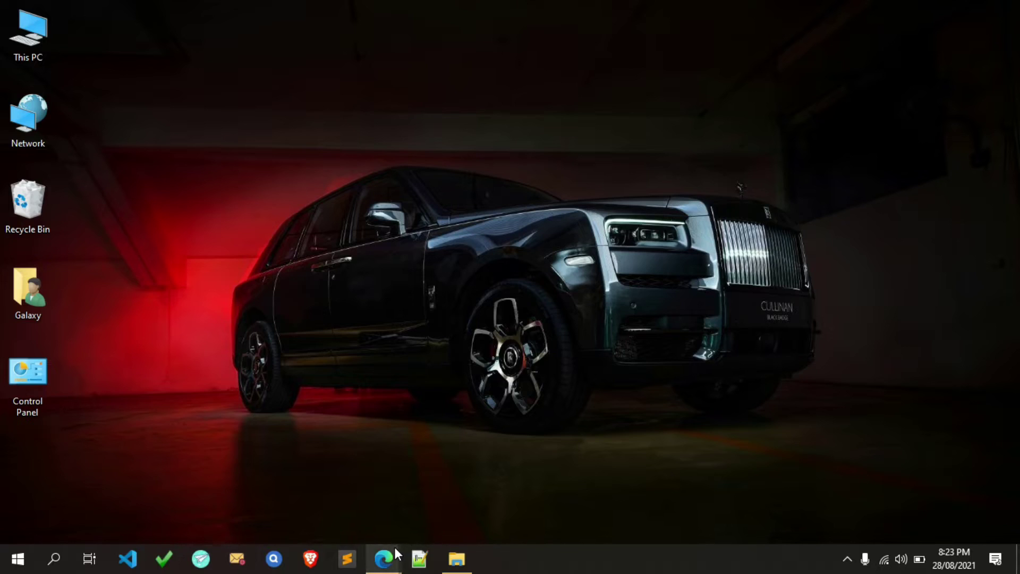
# In Edge, search Google for 'Windows Insider Preview PC Health Check Application' and scroll the results
pyautogui.moveTo(395, 546)
pyautogui.click(451, 488)
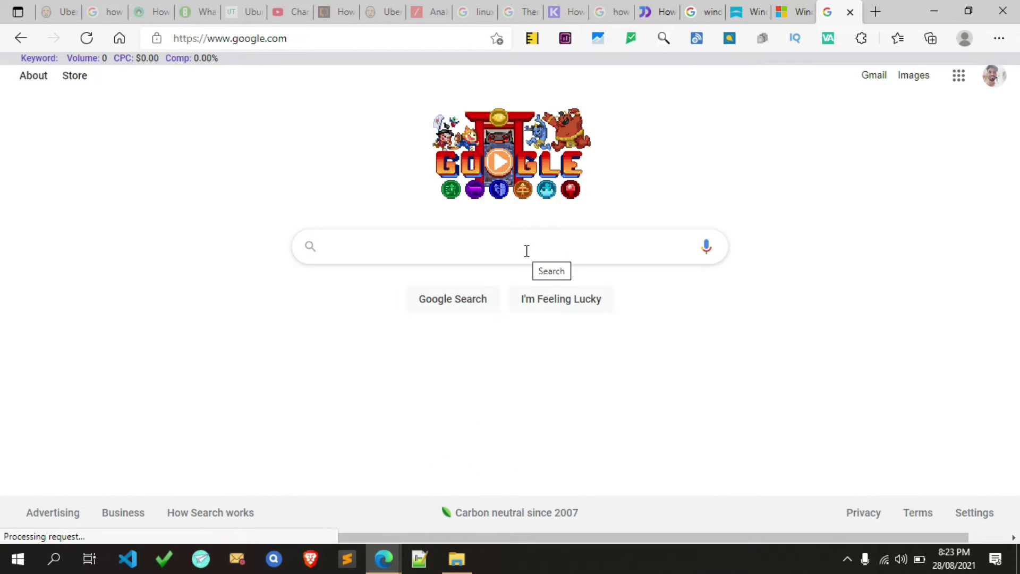
pyautogui.write('Windows Insider Preview PC Health Check Application')
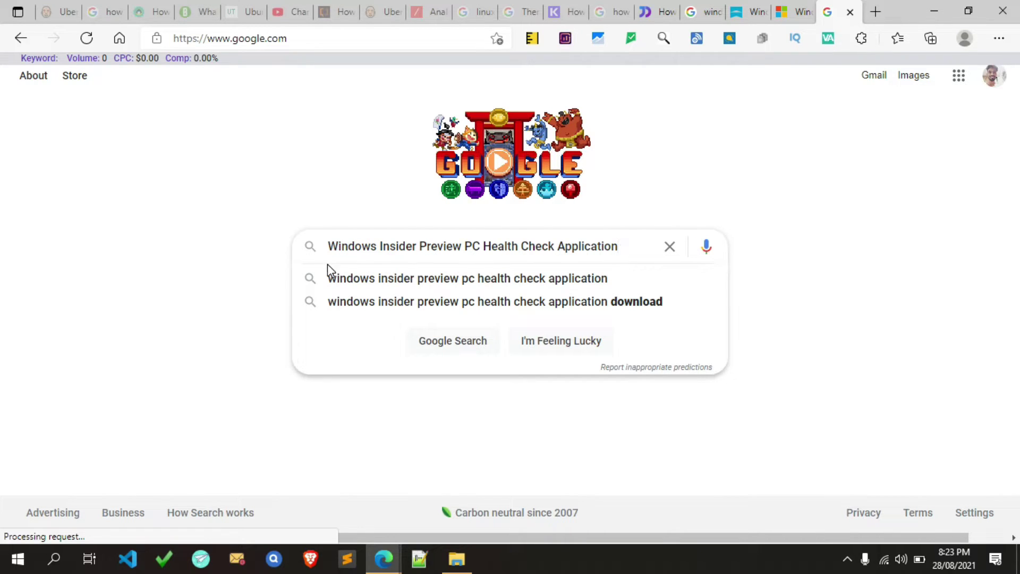
pyautogui.click(275, 227)
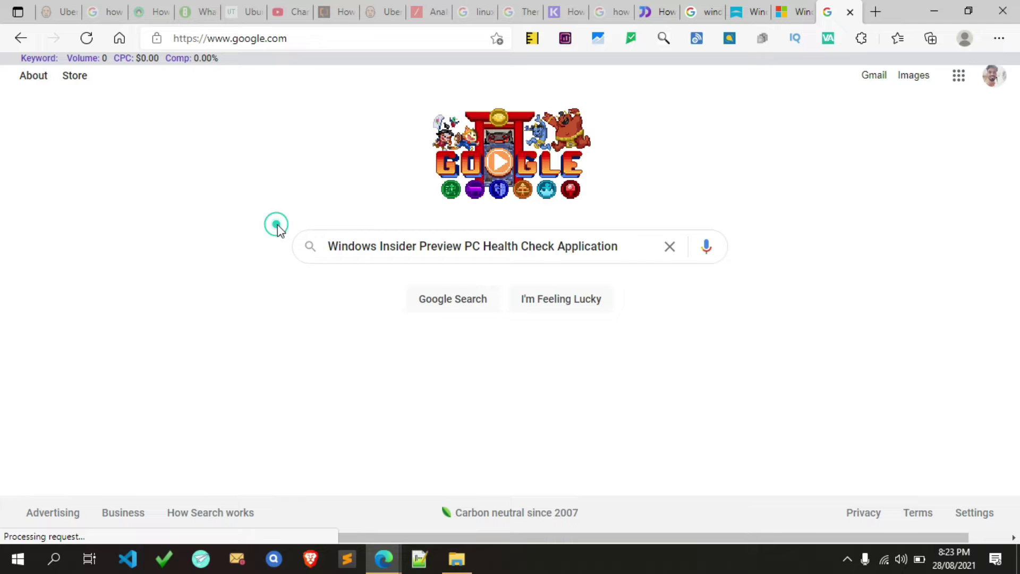
pyautogui.click(470, 305)
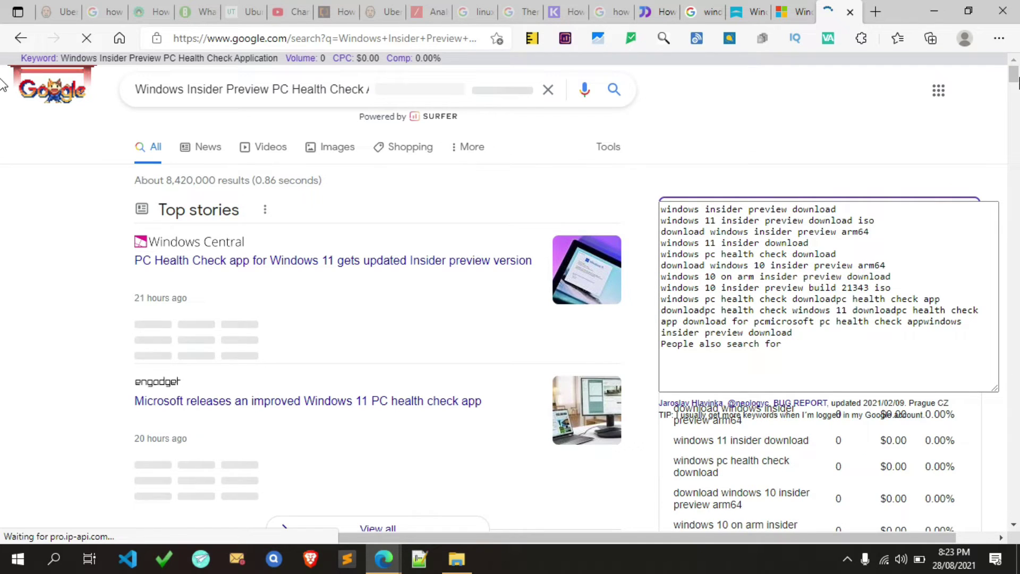
pyautogui.scroll(-5, 992, 99)
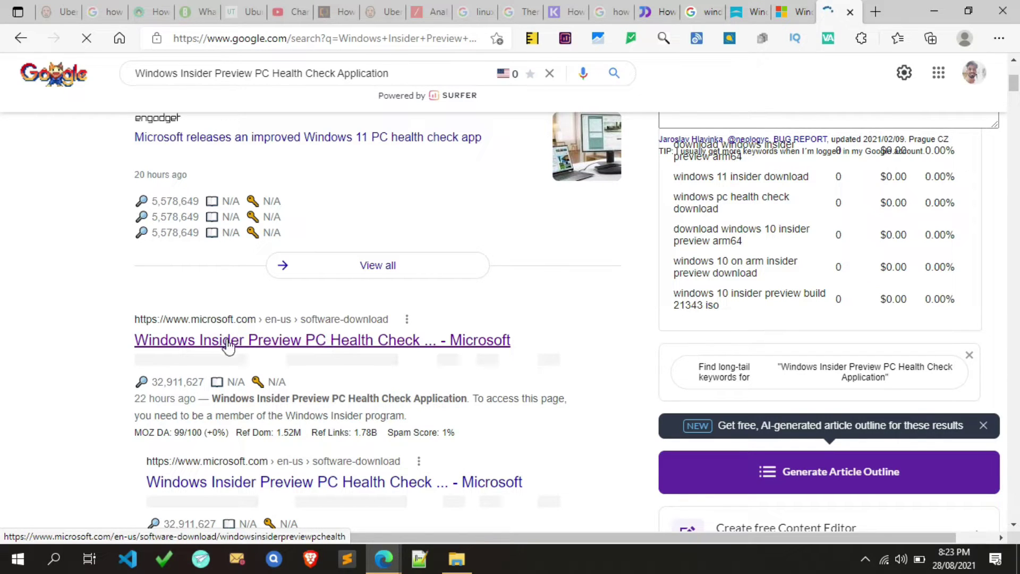
pyautogui.click(404, 342)
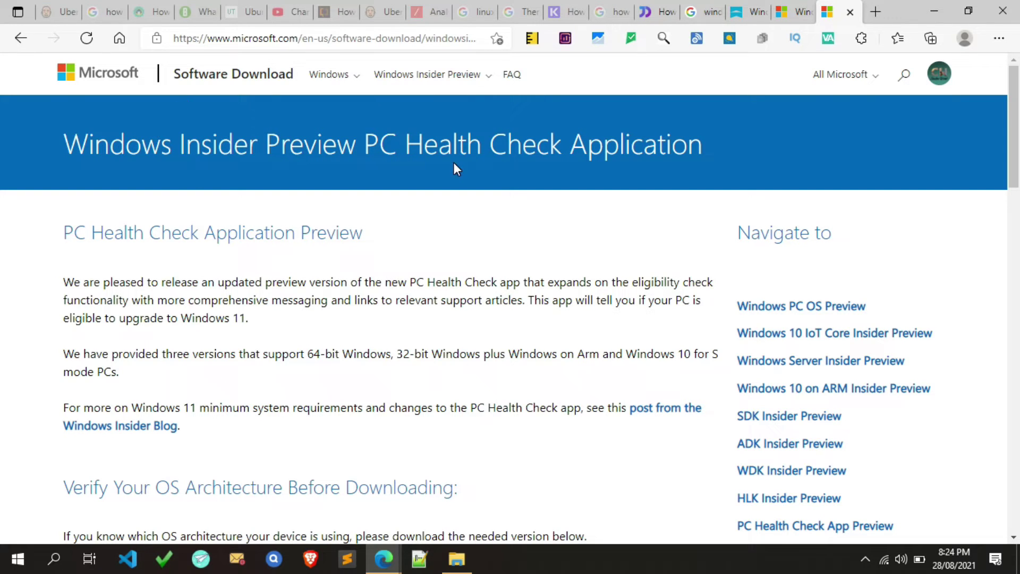
pyautogui.scroll(-3, 3, 112)
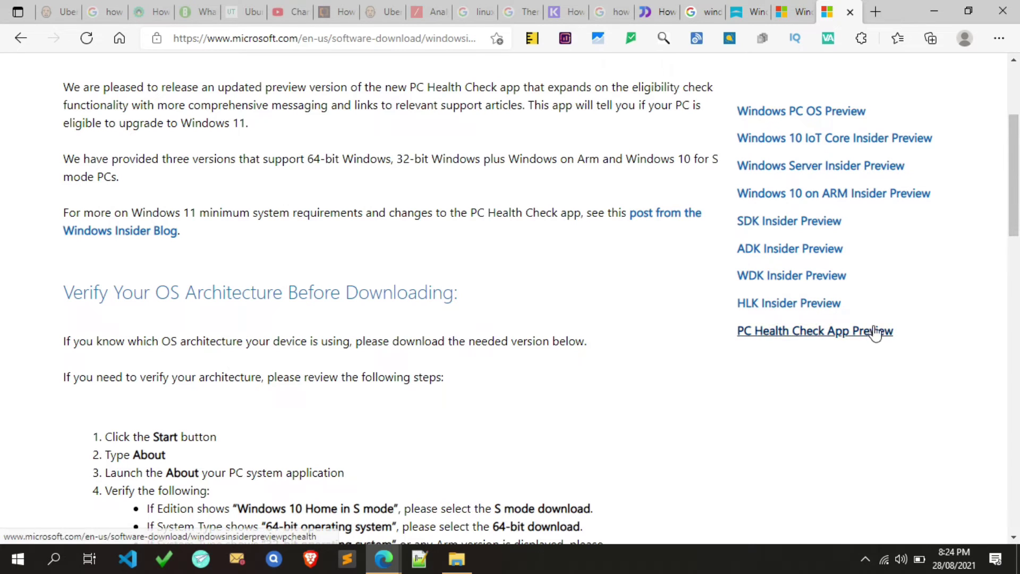
pyautogui.scroll(-3, 5, 233)
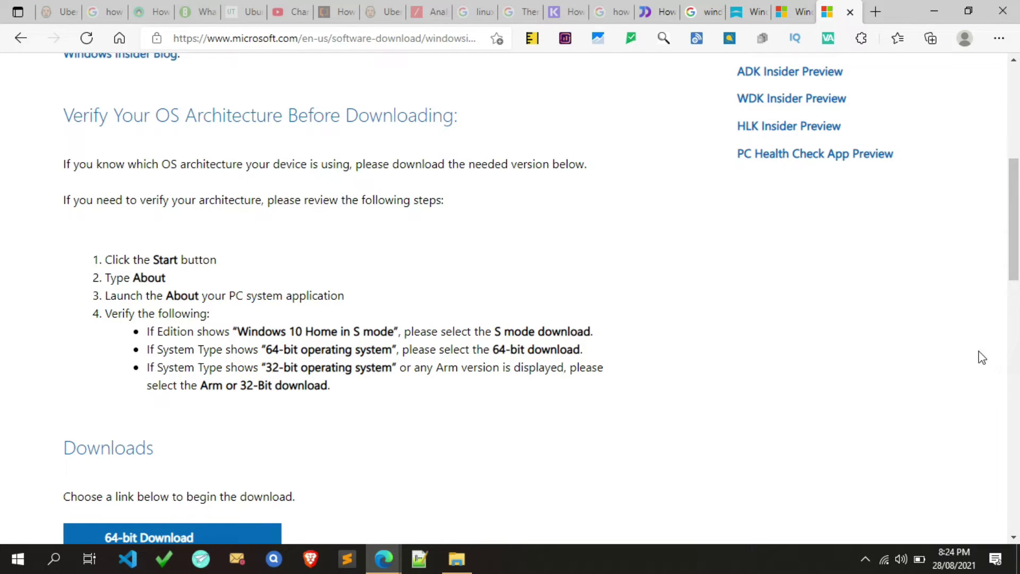
pyautogui.moveTo(1017, 276); pyautogui.dragTo(1017, 328)
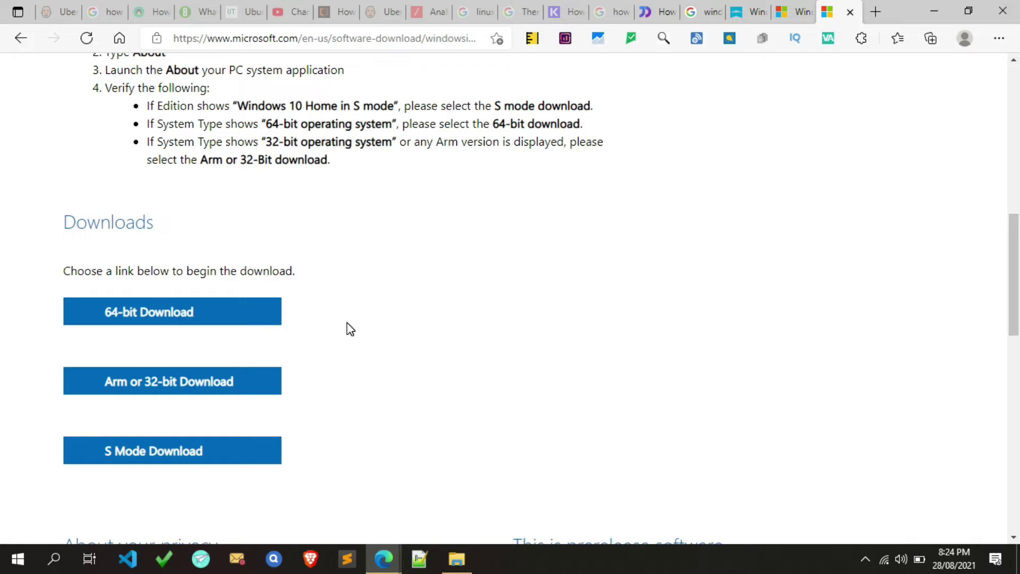
# View This PC's properties to confirm a 64-bit operating system on an x64-based processor
pyautogui.click(935, 11)
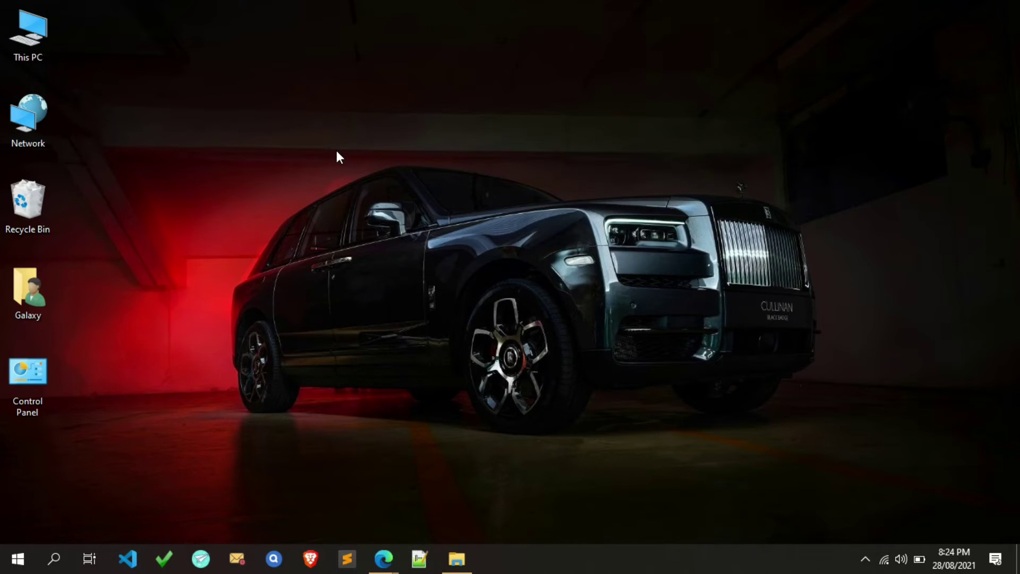
pyautogui.rightClick(36, 21)
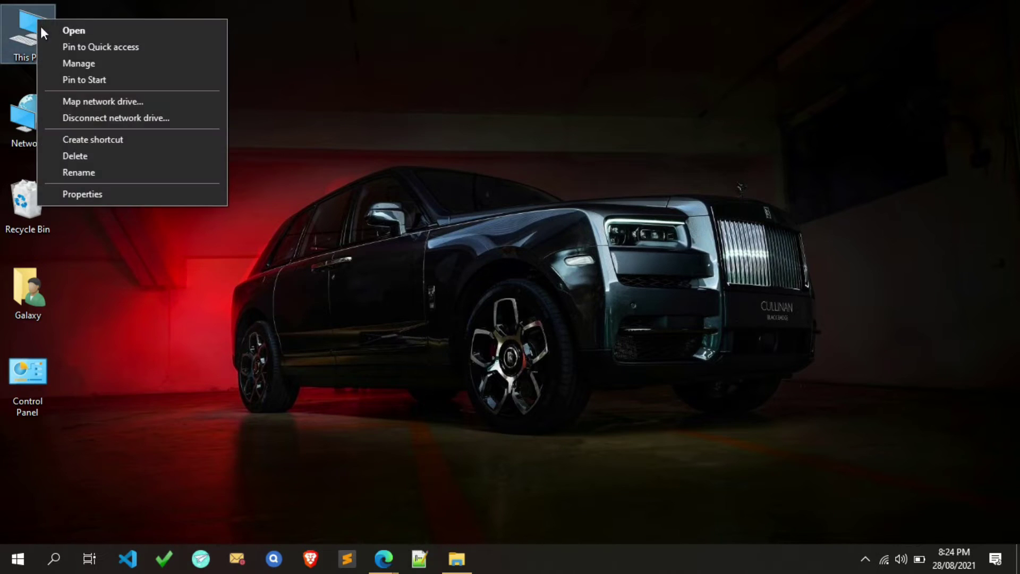
pyautogui.click(113, 196)
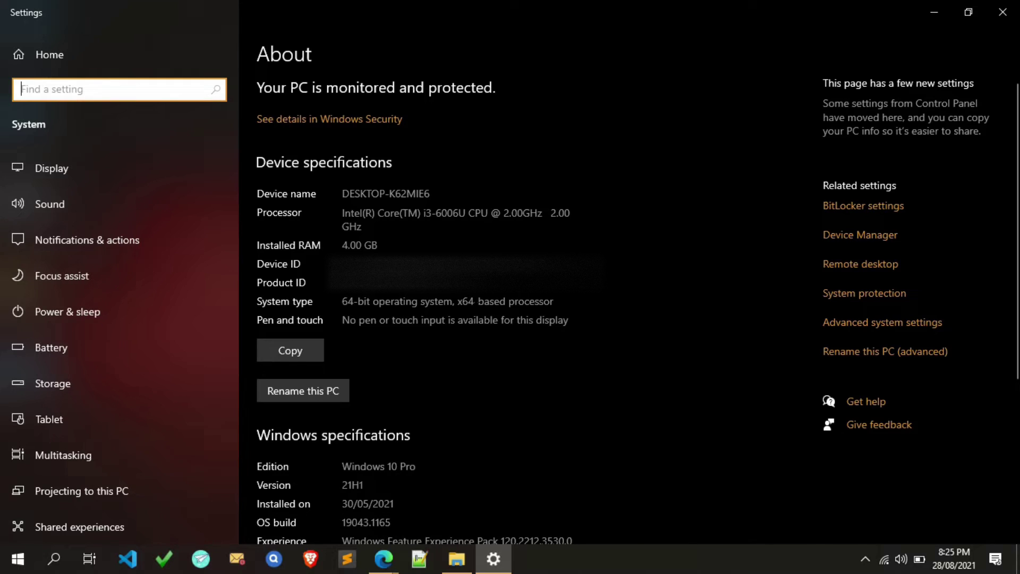
# Back on Microsoft's page in Edge, download the 64-bit WindowsPCHealthCheckSetup (1).msi installer
pyautogui.click(1002, 12)
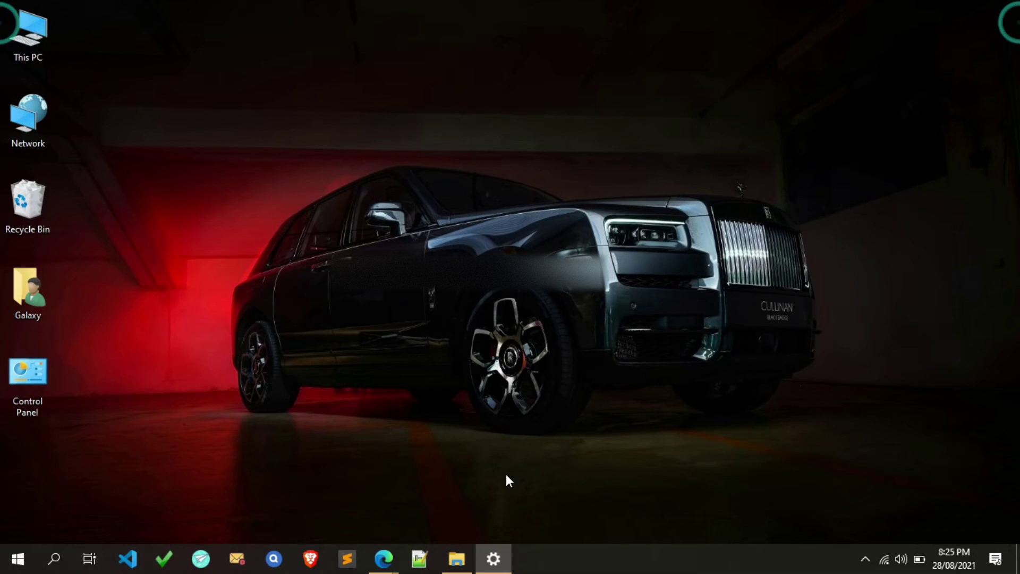
pyautogui.moveTo(388, 546)
pyautogui.click(462, 505)
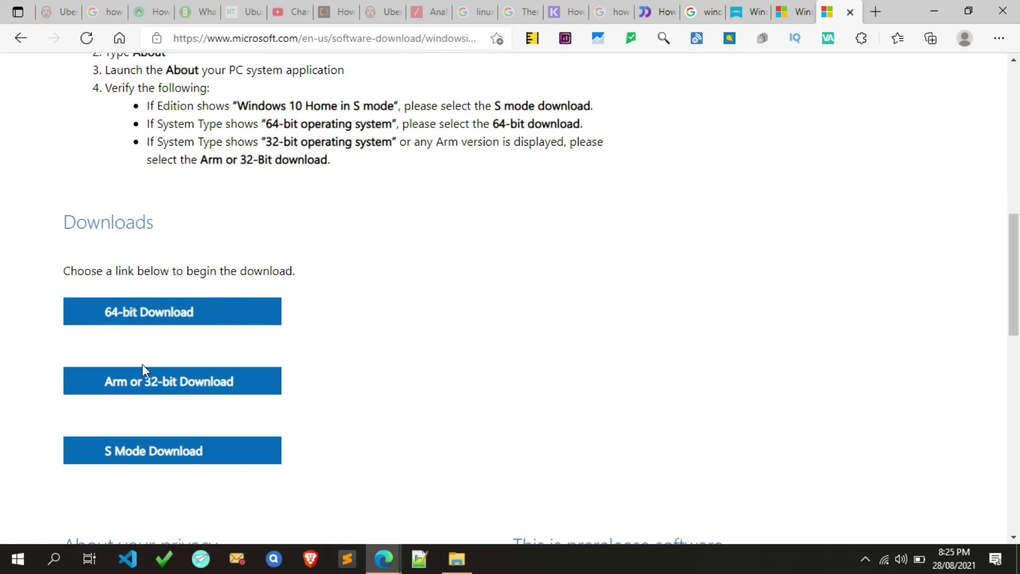
pyautogui.click(210, 321)
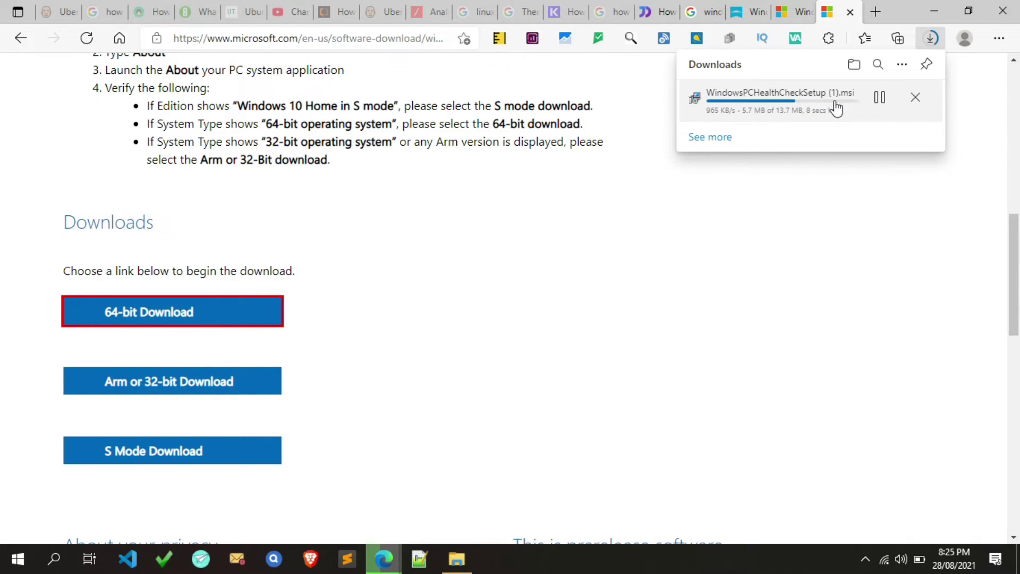
pyautogui.click(862, 166)
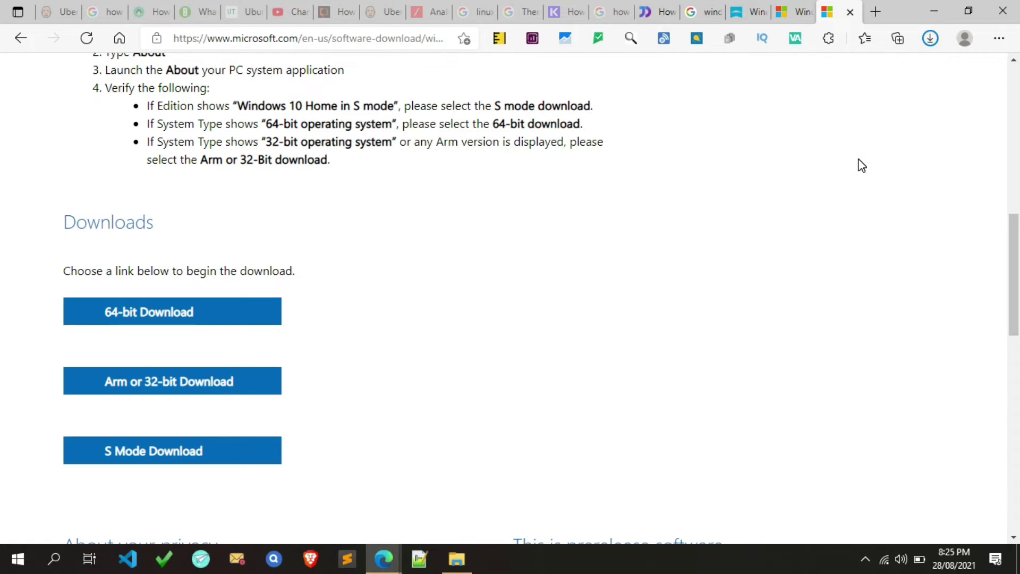
pyautogui.click(939, 38)
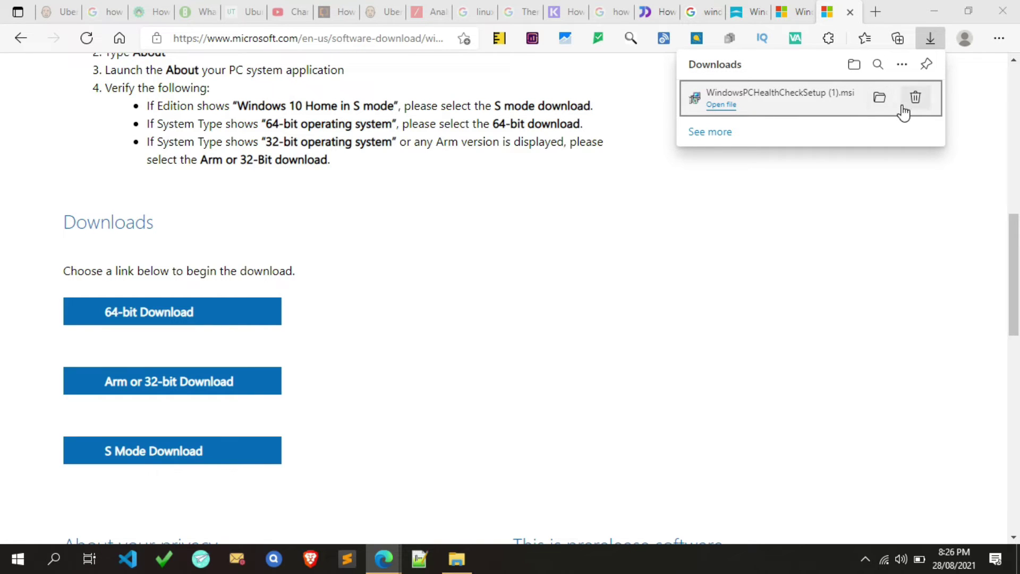
# Run WindowsPCHealthCheckSetup (1).msi from the Downloads folder, then minimize File Explorer and Edge
pyautogui.click(881, 105)
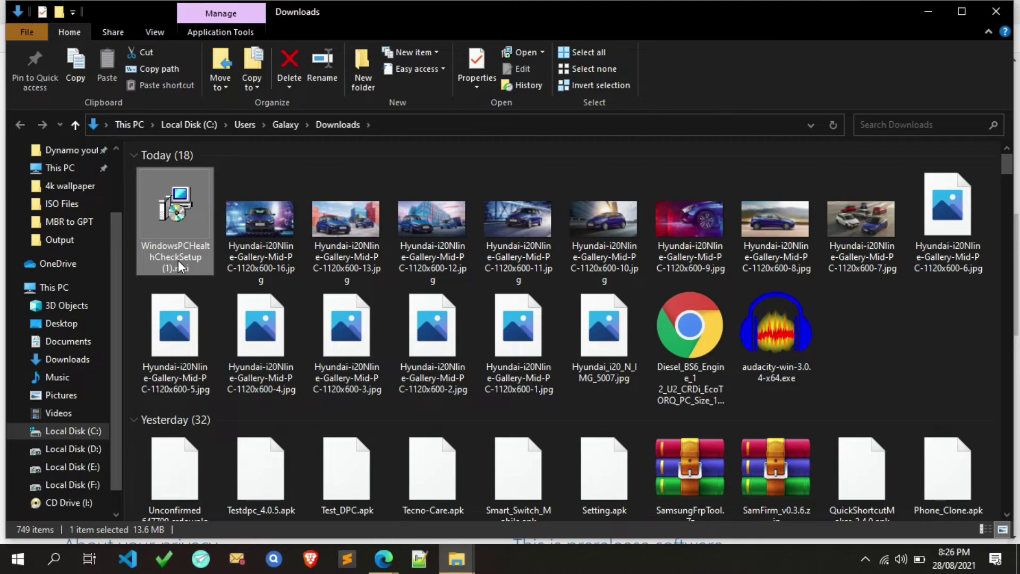
pyautogui.doubleClick(177, 259)
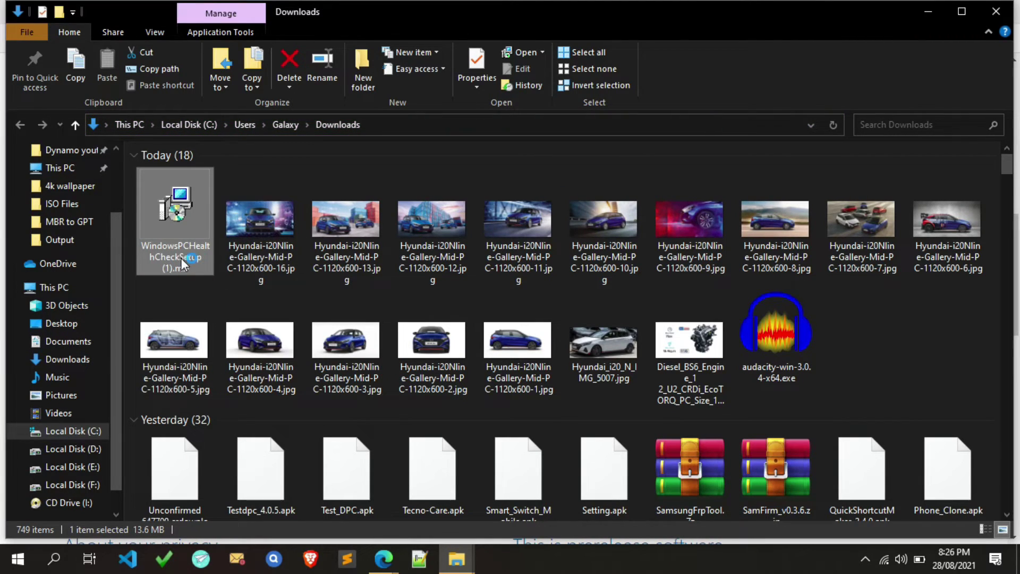
pyautogui.click(945, 13)
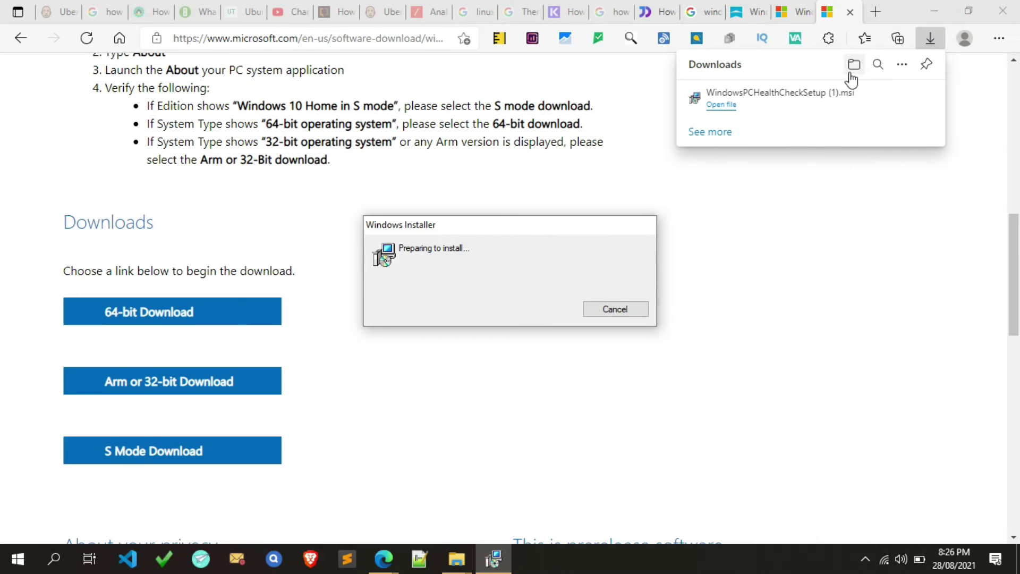
pyautogui.click(945, 7)
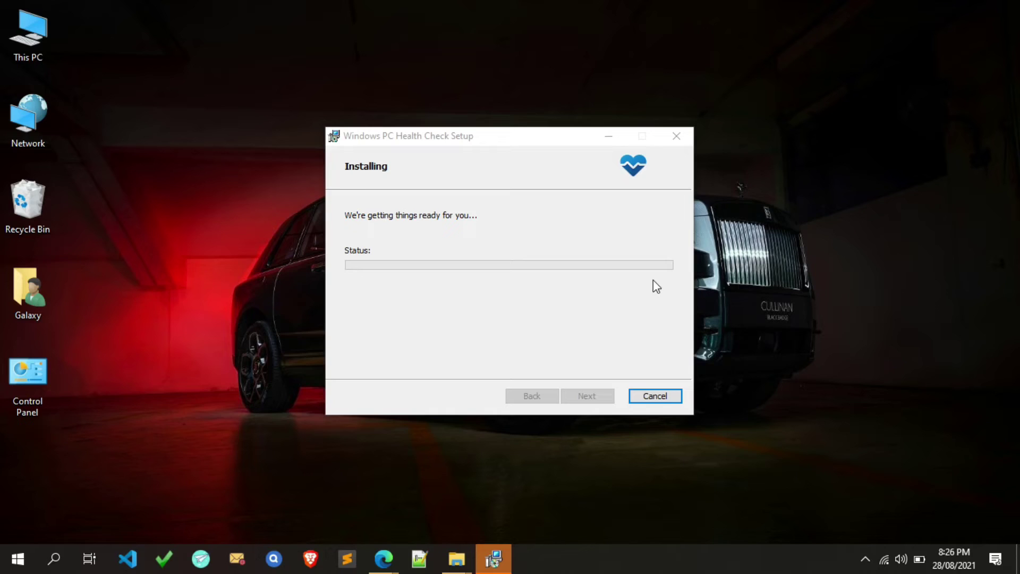
# Focus the setup window and wait until it reports Windows PC Health Check is installed
pyautogui.click(425, 136)
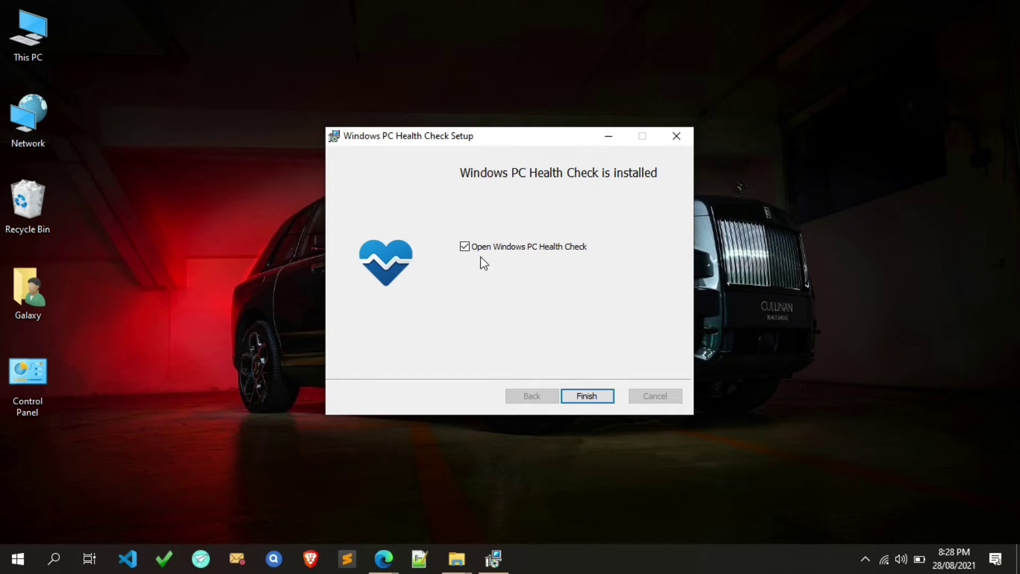
# Finish setup with Open Windows PC Health Check ticked to launch the app
pyautogui.click(573, 393)
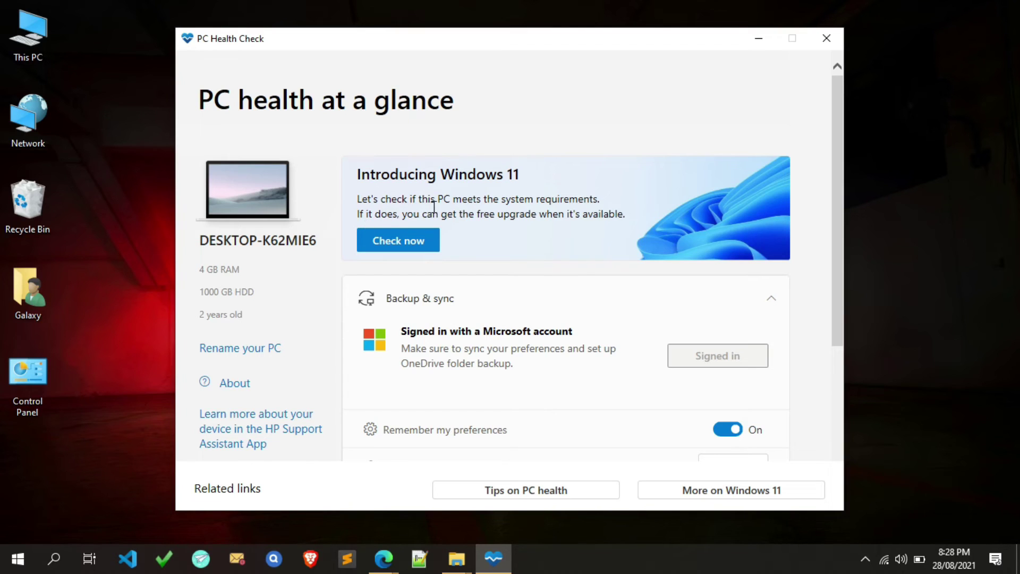
# Run Check now, expand all results, and scroll to find the unsupported processor failure
pyautogui.click(408, 250)
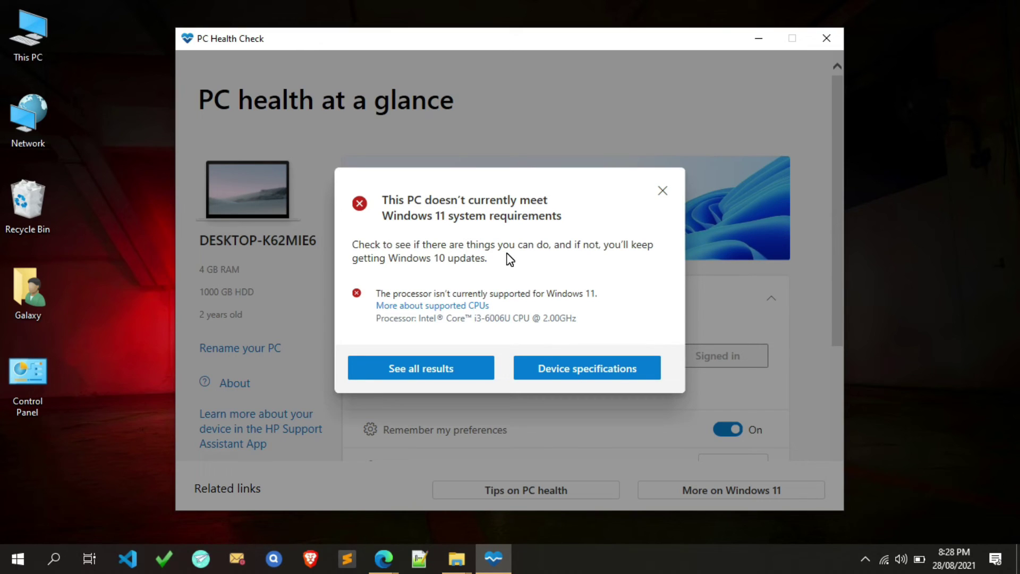
pyautogui.click(437, 373)
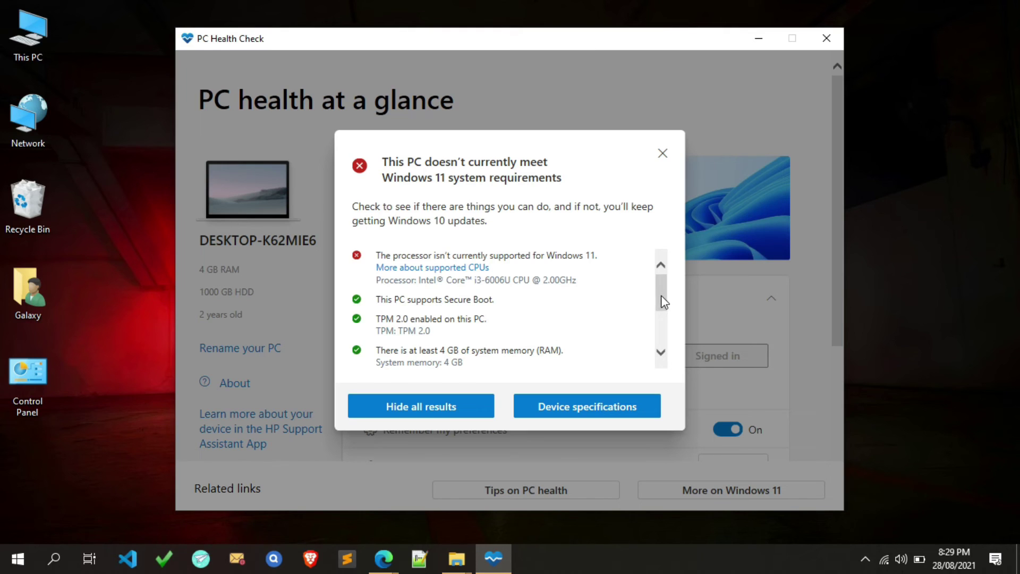
pyautogui.moveTo(663, 302); pyautogui.dragTo(661, 333)
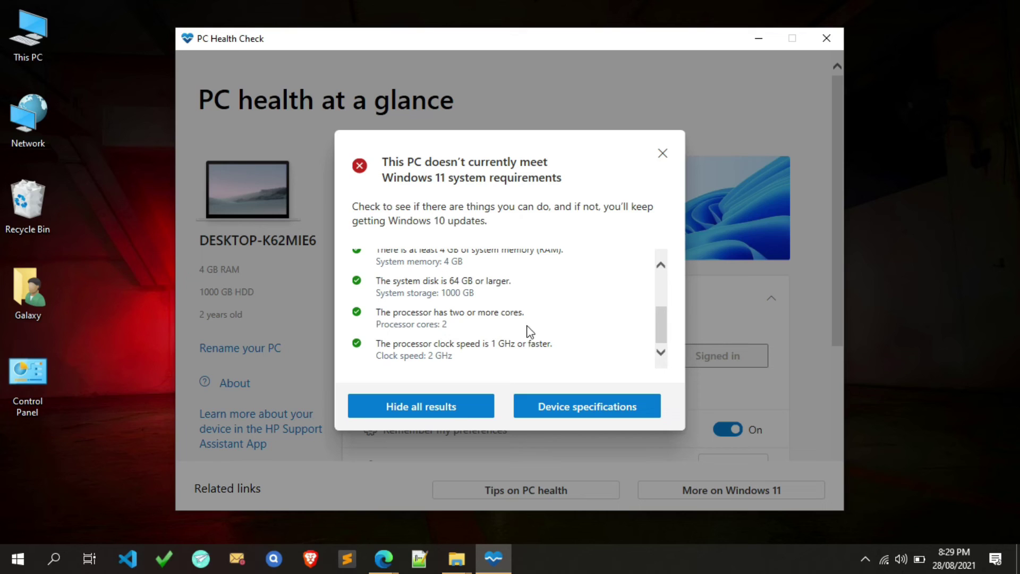
pyautogui.moveTo(664, 331); pyautogui.dragTo(666, 346)
pyautogui.moveTo(665, 322); pyautogui.dragTo(656, 275)
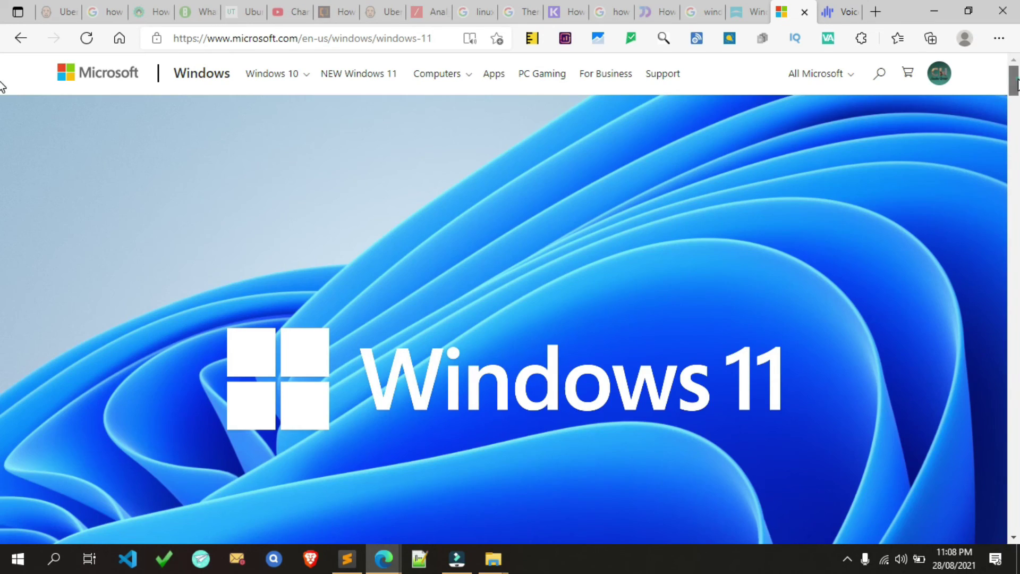
# Scroll Microsoft's Windows 11 page to the minimum requirements: 1 GHz dual-core 64-bit CPU, 4 GB RAM, 64 GB, TPM 2.0
pyautogui.scroll(-10, 3, 175)
pyautogui.scroll(-20, 2, 353)
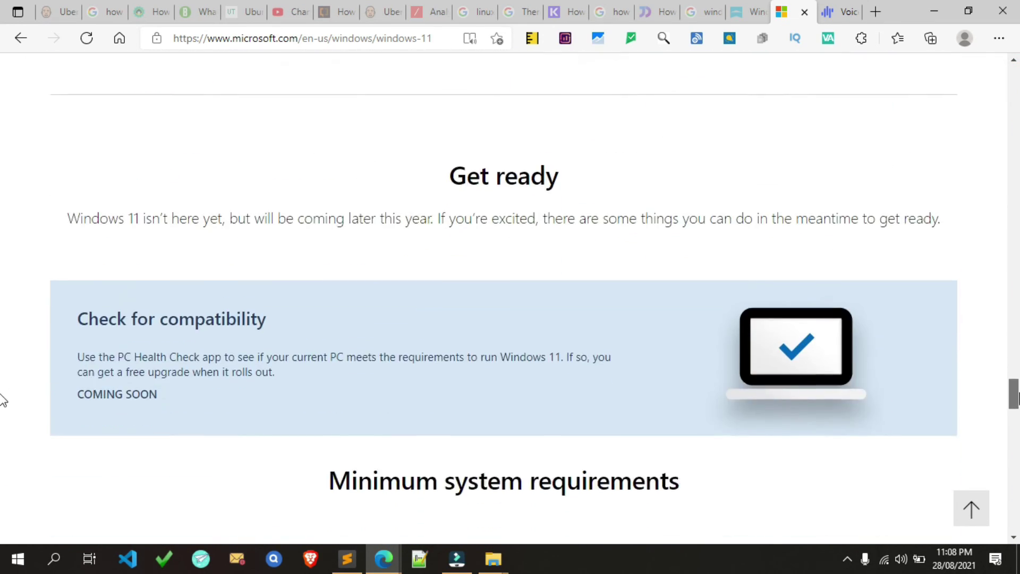
pyautogui.scroll(-5, 3, 419)
pyautogui.scroll(2, 5, 420)
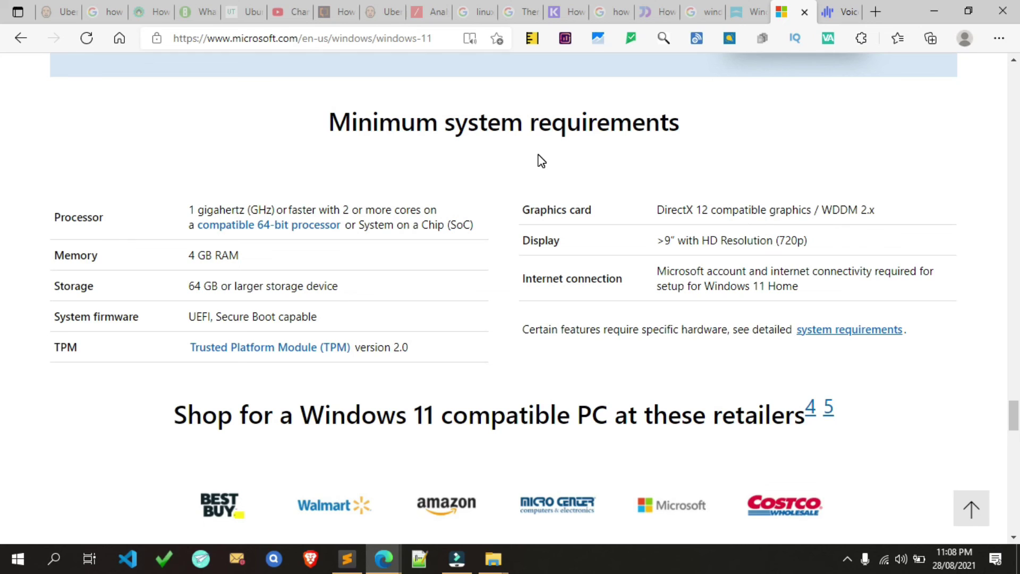